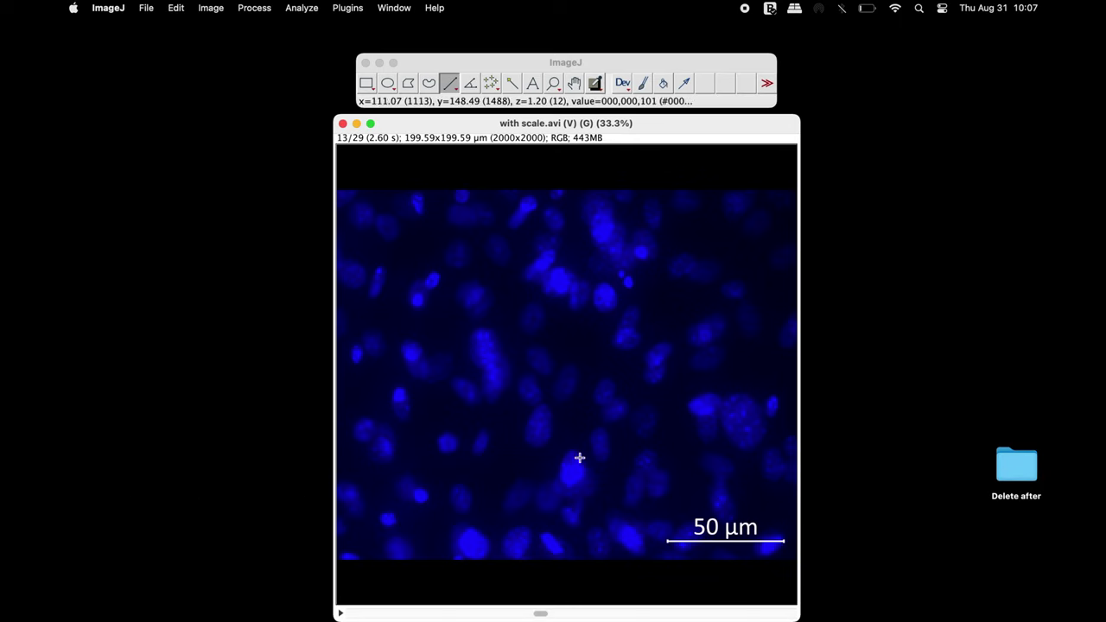
Step: Draw a straight line about 49.70 long along the 50 µm scale bar
click(450, 83)
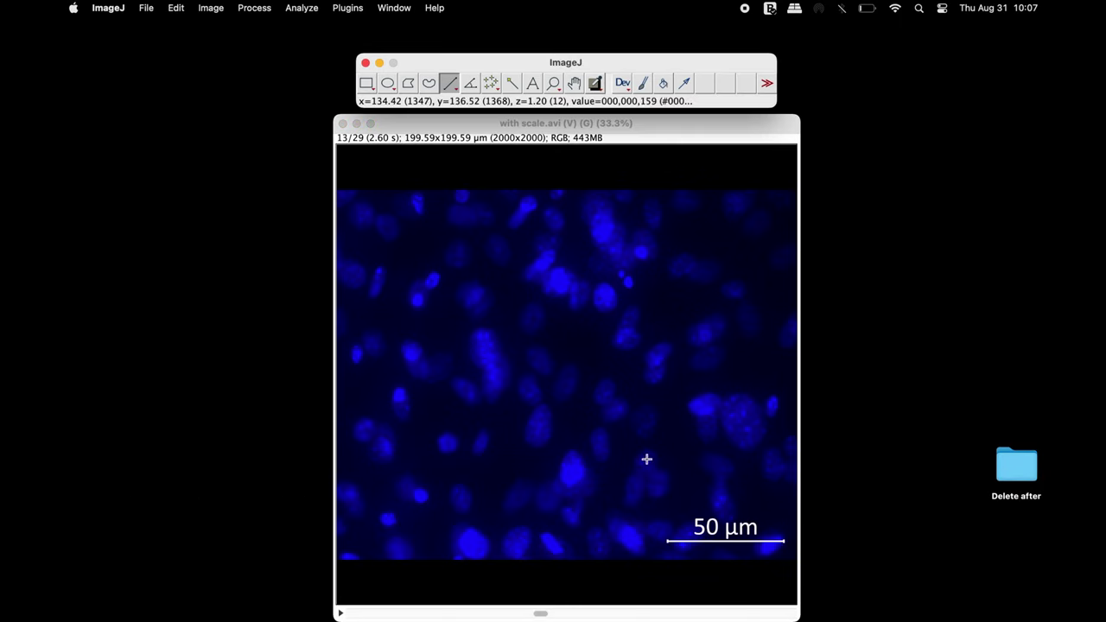
drag(668, 549, 783, 553)
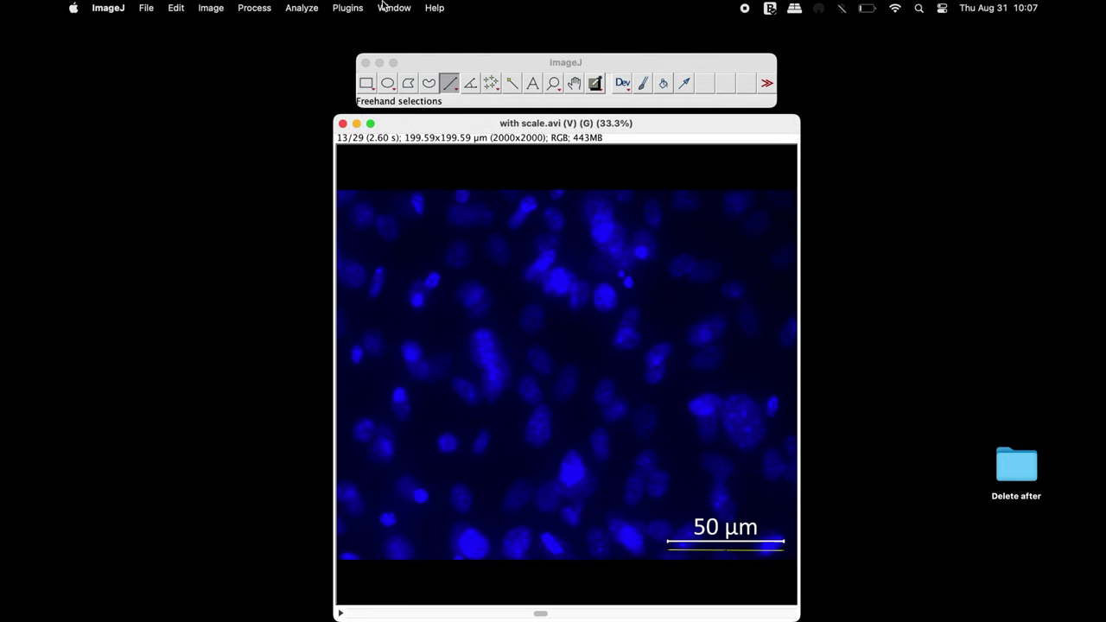
click(302, 7)
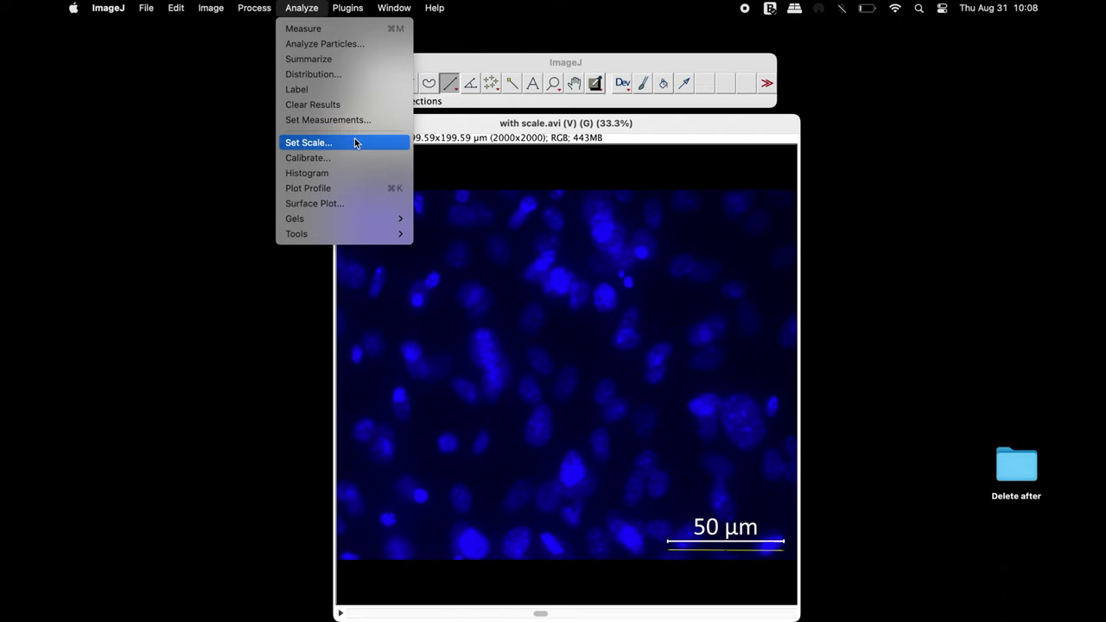
Step: Calibrate the scale so 501 pixels equal 50 µm, then clear the line selection
click(355, 143)
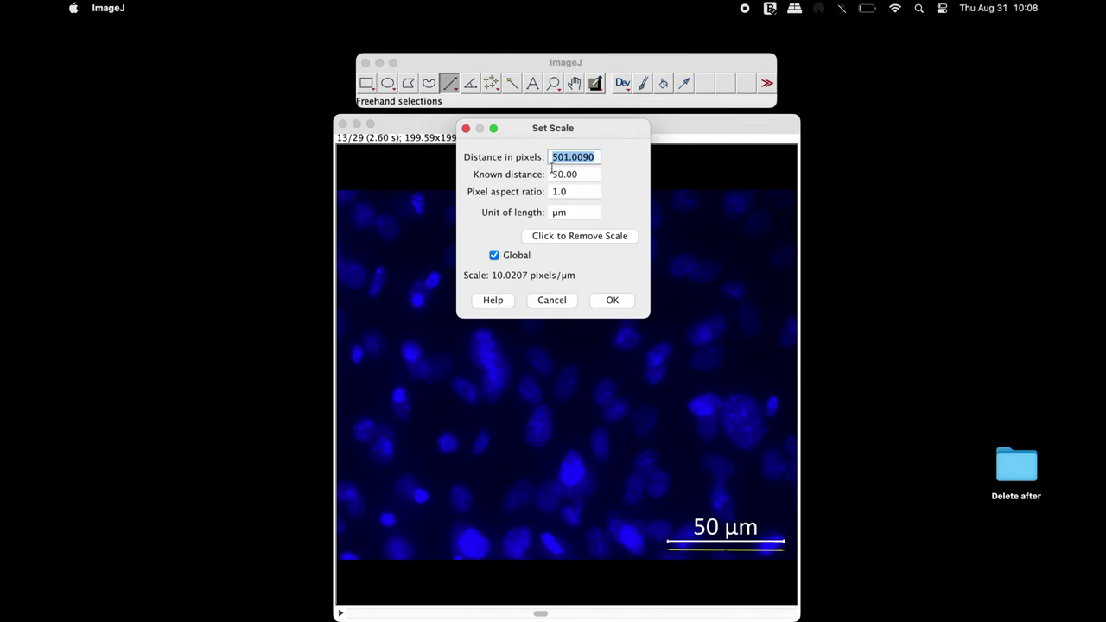
key(Tab)
key(Tab)
click(605, 300)
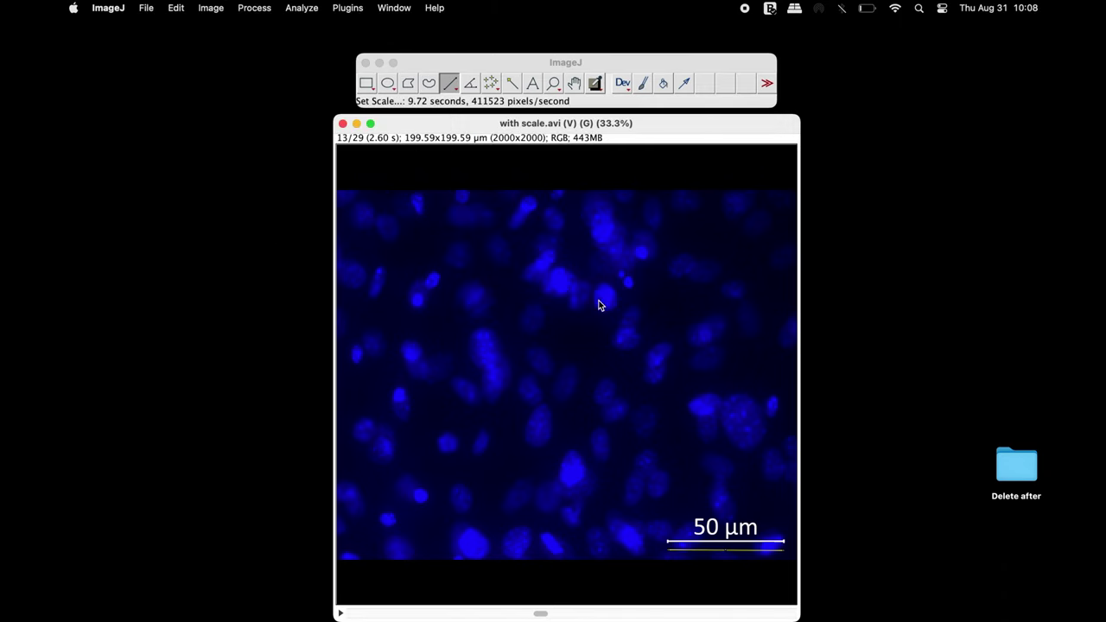
click(686, 438)
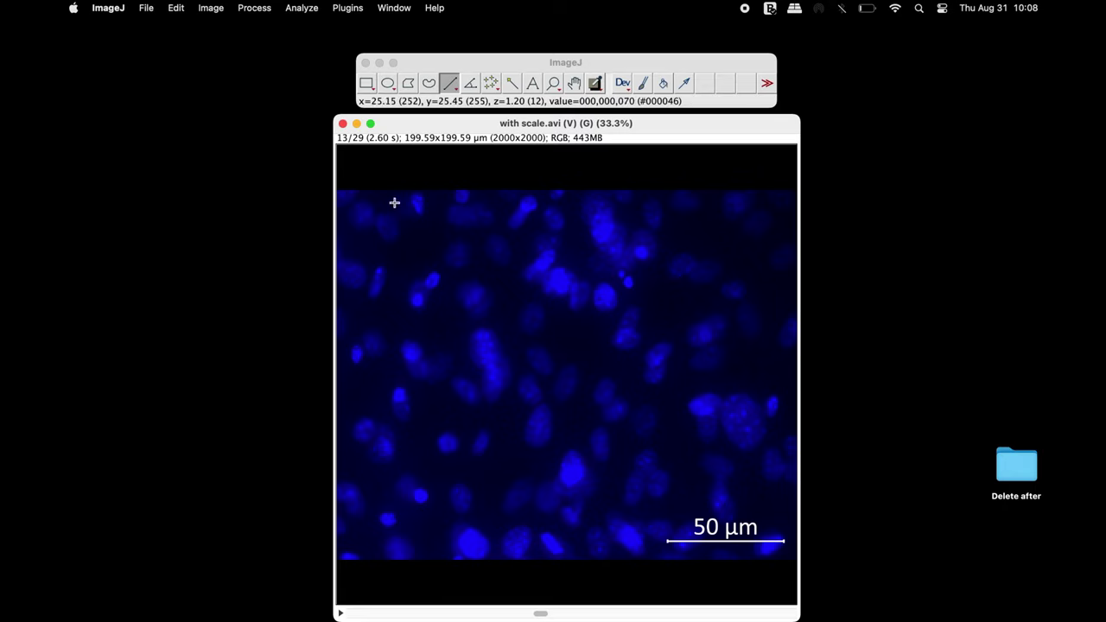
Step: Replace the scale image with the 29-slice stack.avi and browse to frame 20
click(344, 125)
drag(477, 235, 489, 78)
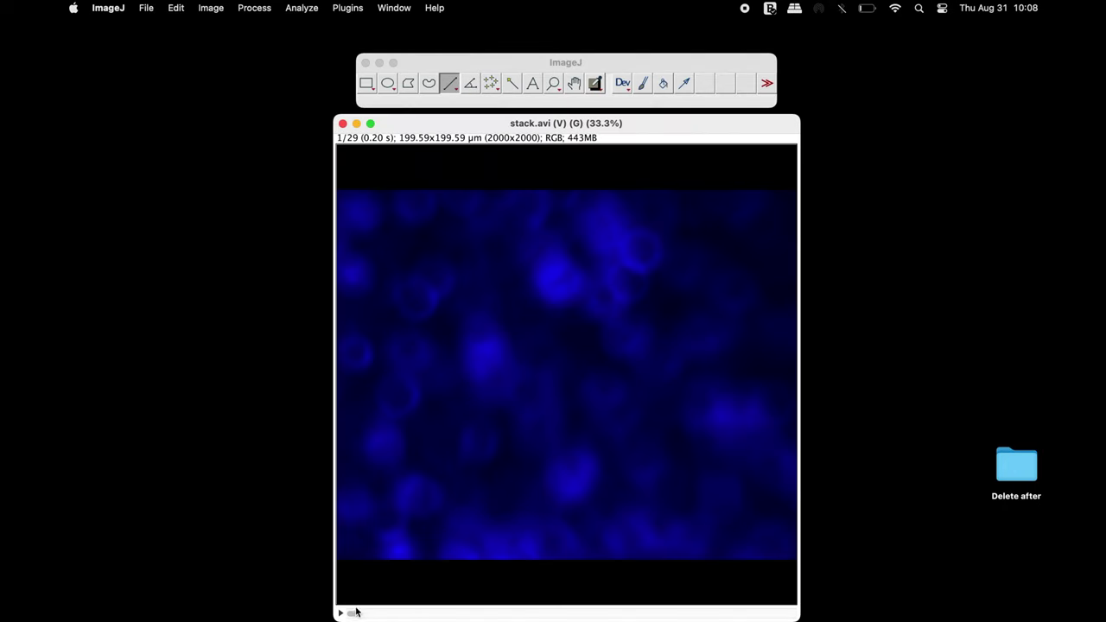
drag(355, 617, 547, 619)
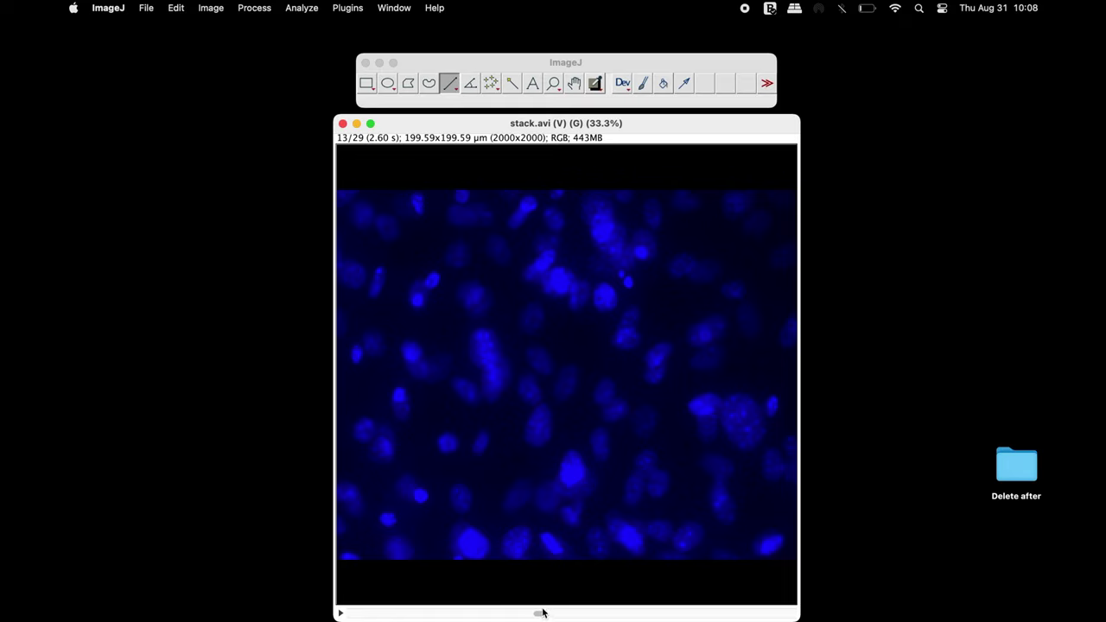
drag(542, 615, 642, 602)
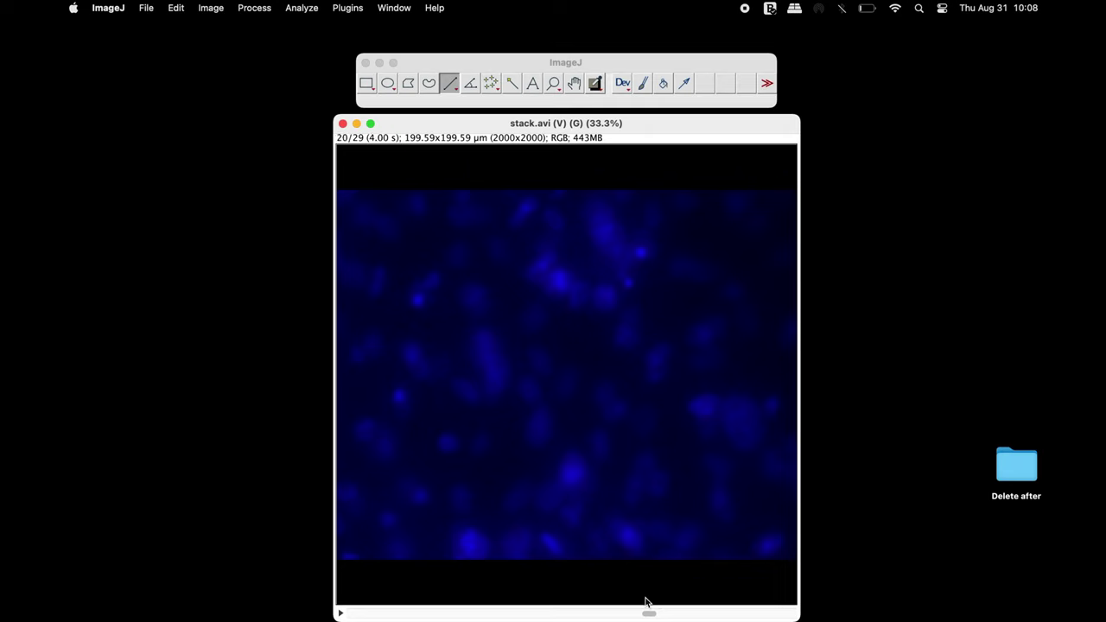
Step: Make a substack of slices 8-20 from stack.avi and play through its 13 frames
click(213, 9)
mouse_move(257, 114)
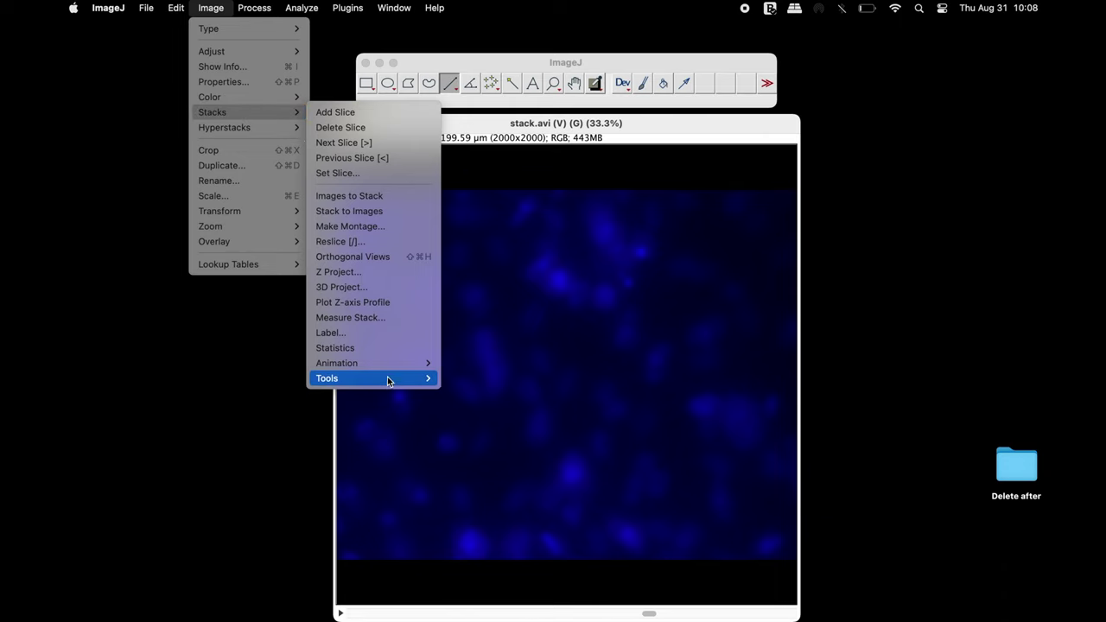
mouse_move(387, 384)
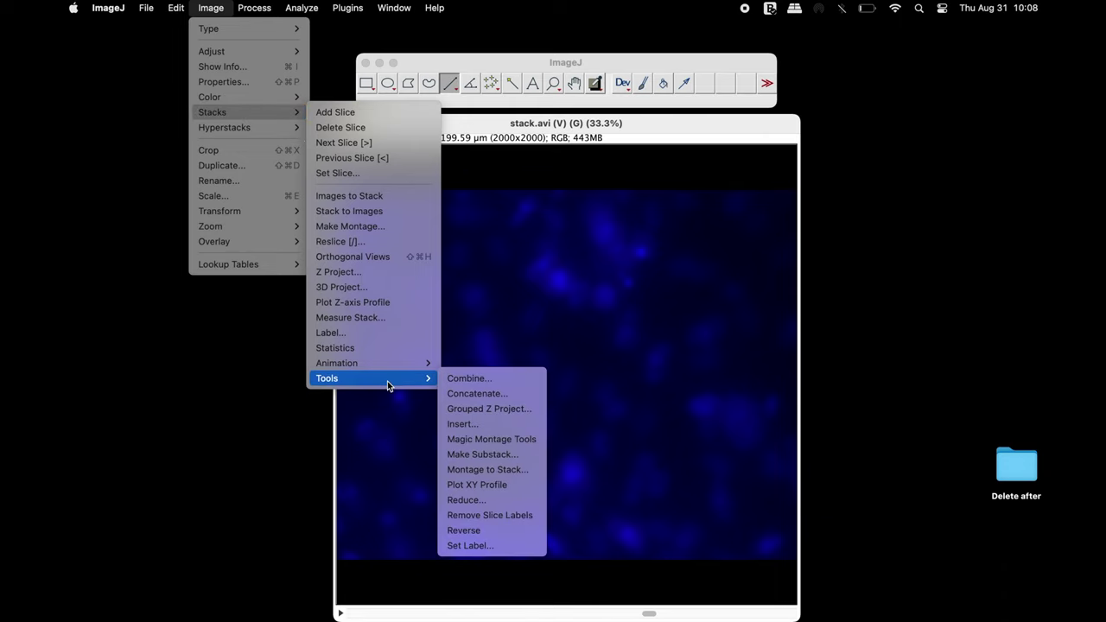
click(522, 453)
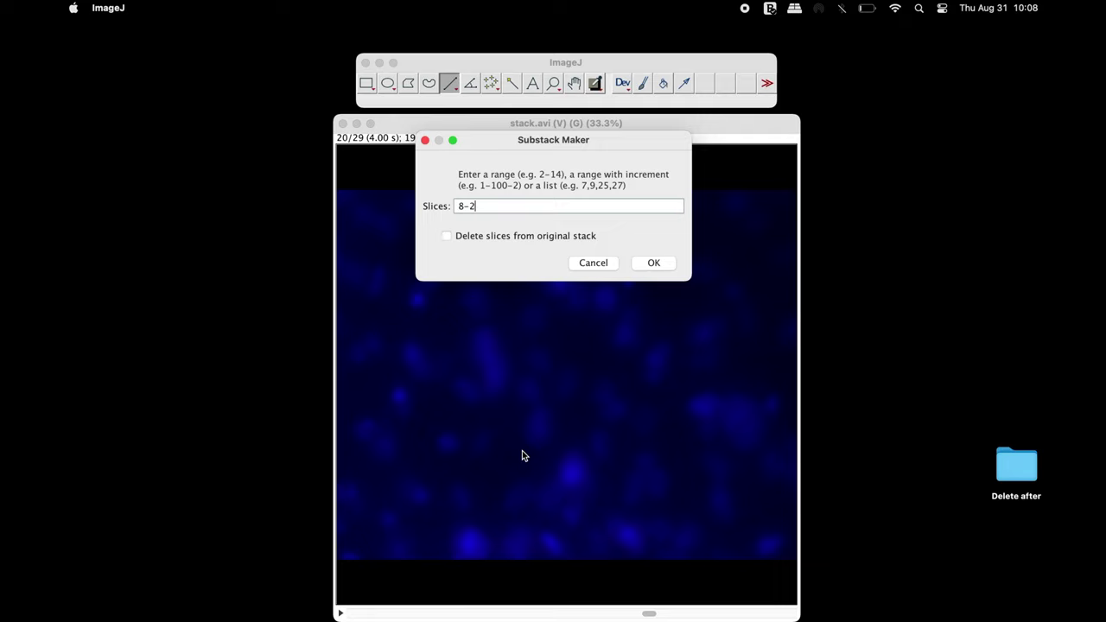
click(665, 264)
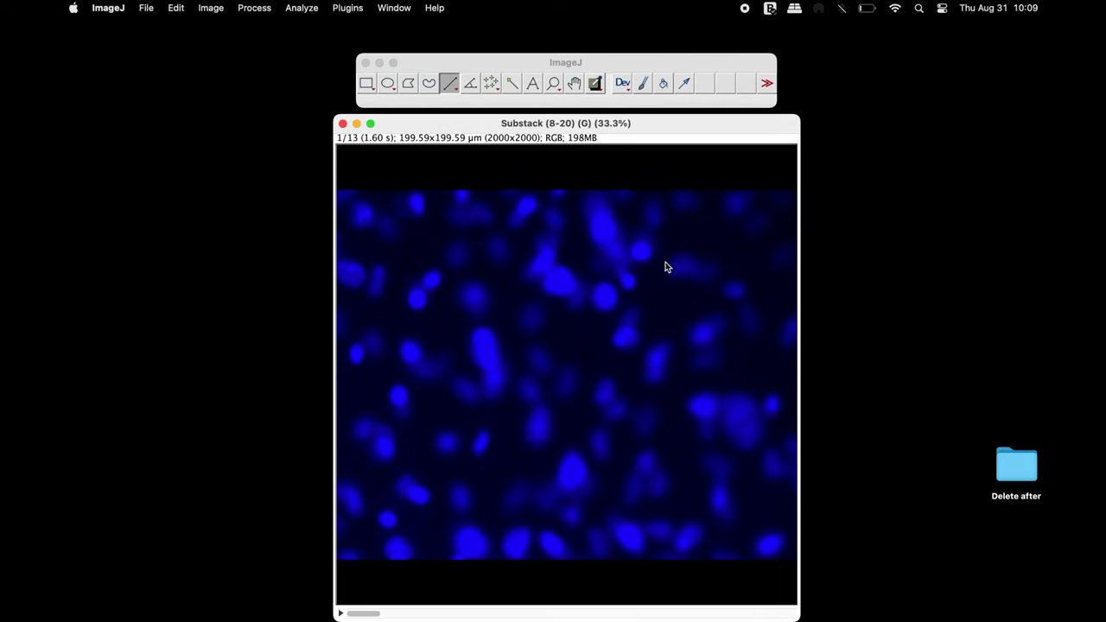
click(341, 614)
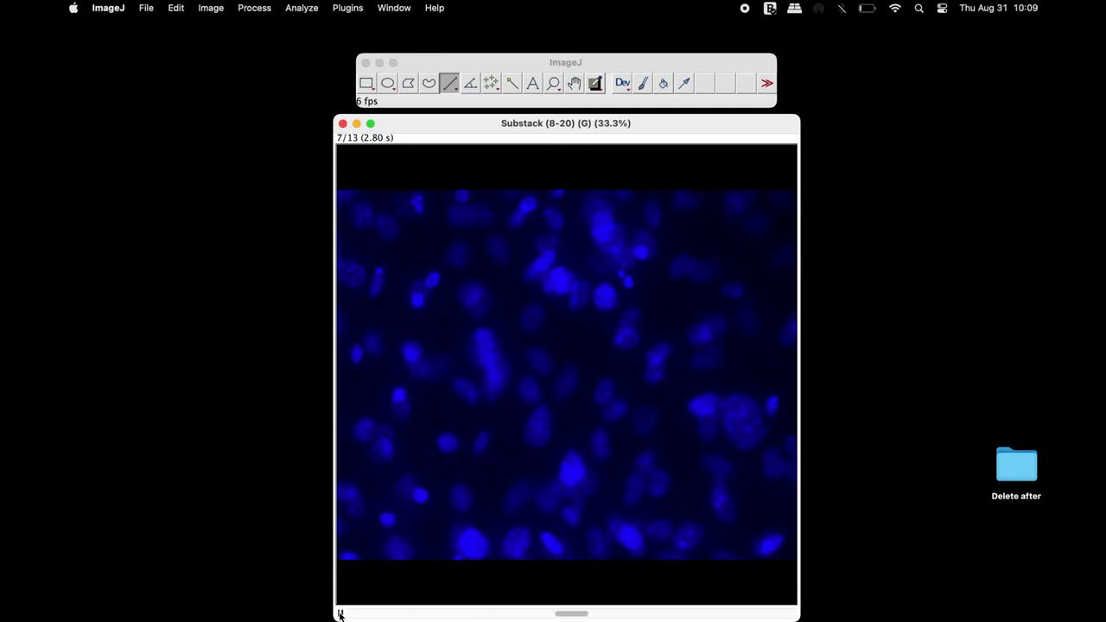
click(340, 614)
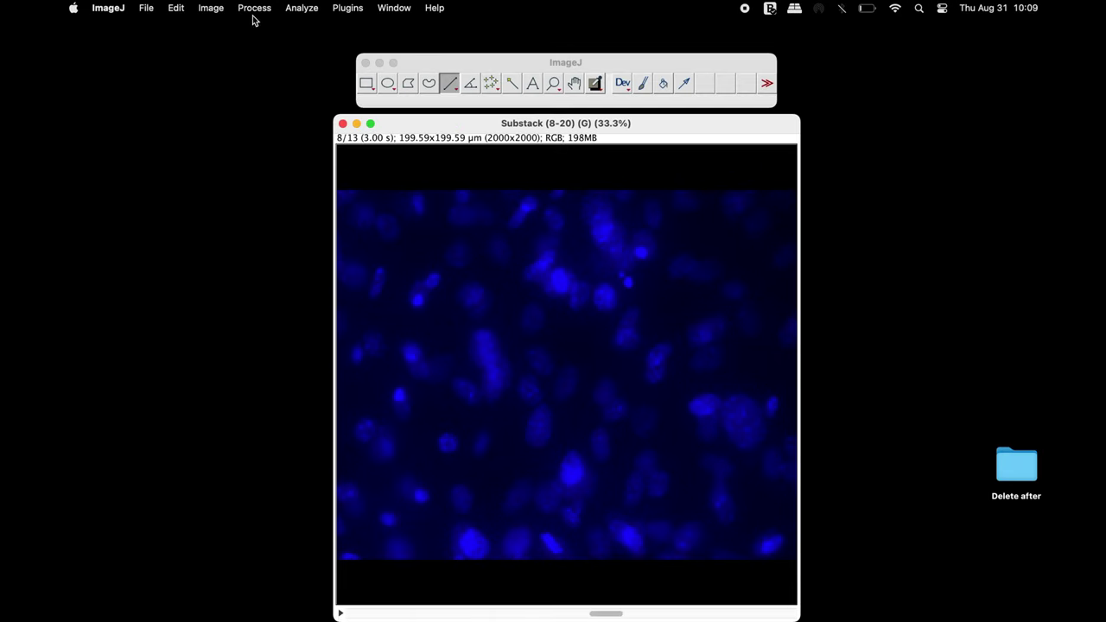
Step: Convert the Substack (8-20) from RGB to 8-bit grayscale
click(210, 8)
mouse_move(223, 29)
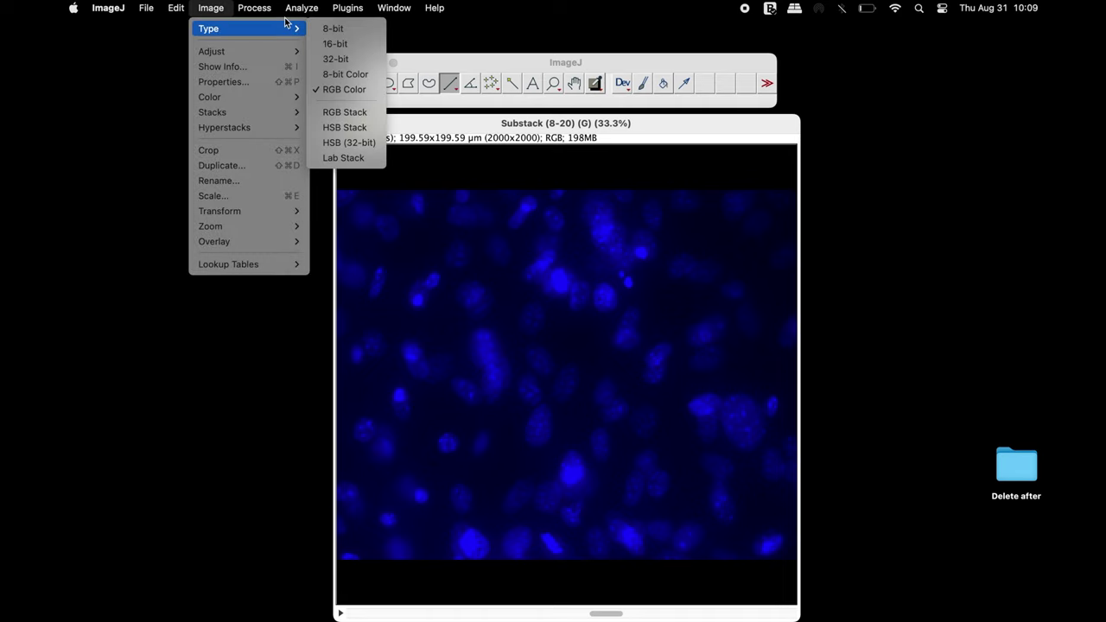
click(333, 28)
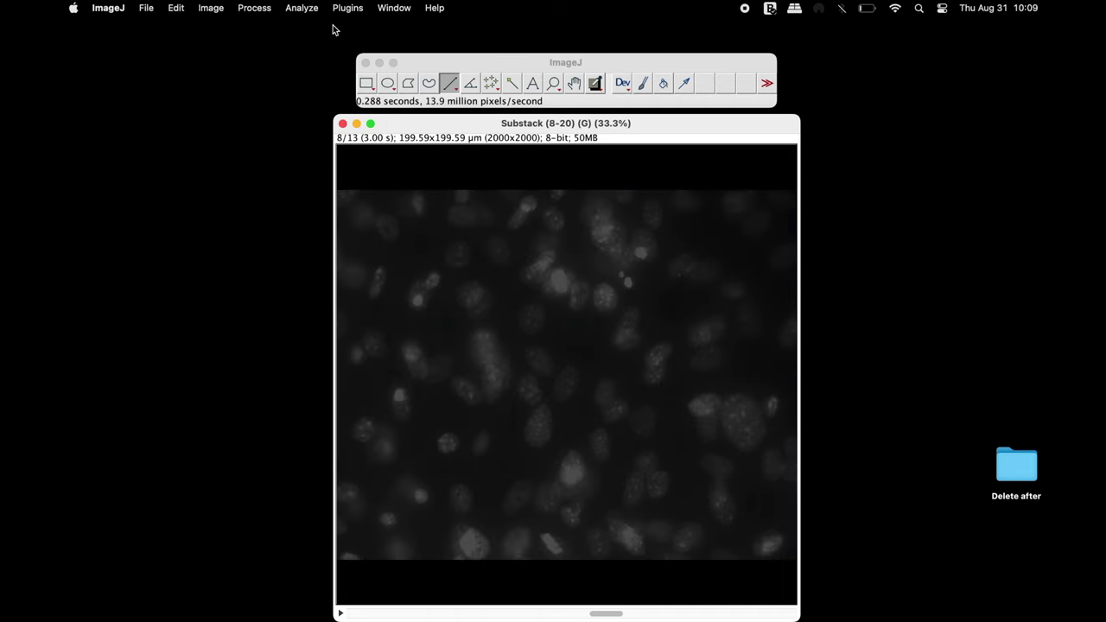
click(211, 8)
Step: Apply a 10–64 brightness/contrast range to all 13 substack slices and close the adjuster
mouse_move(247, 52)
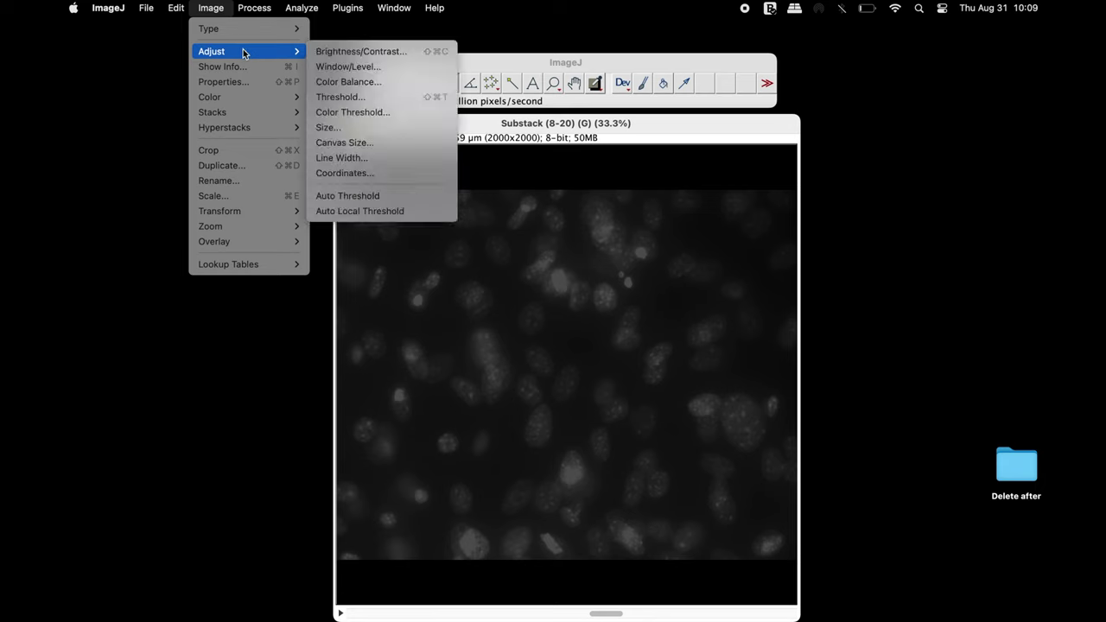
click(367, 54)
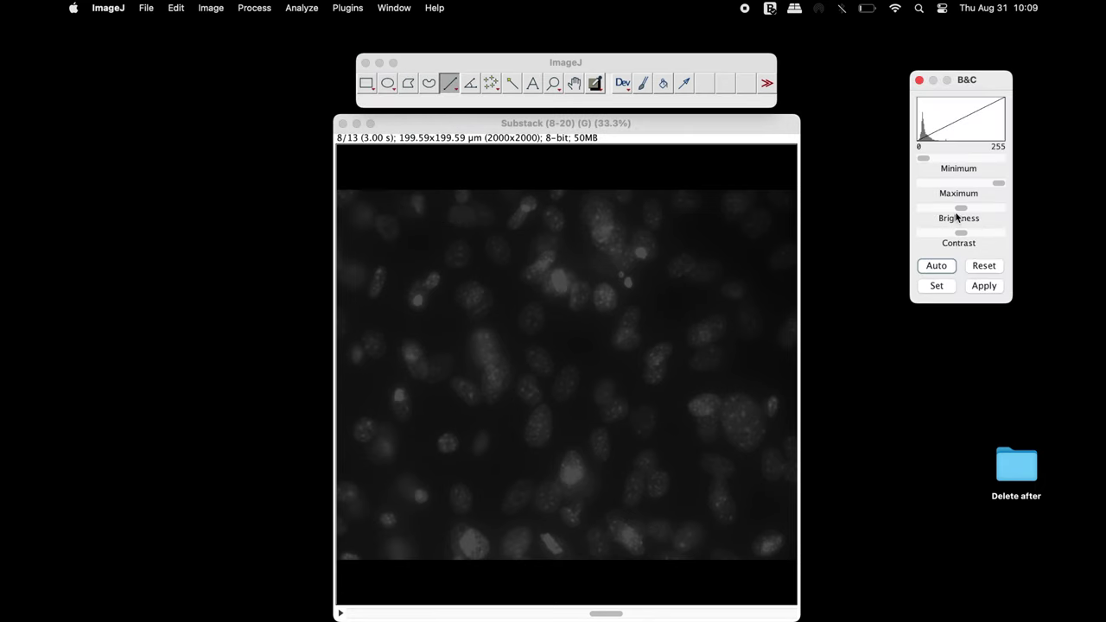
drag(960, 212, 991, 237)
click(991, 288)
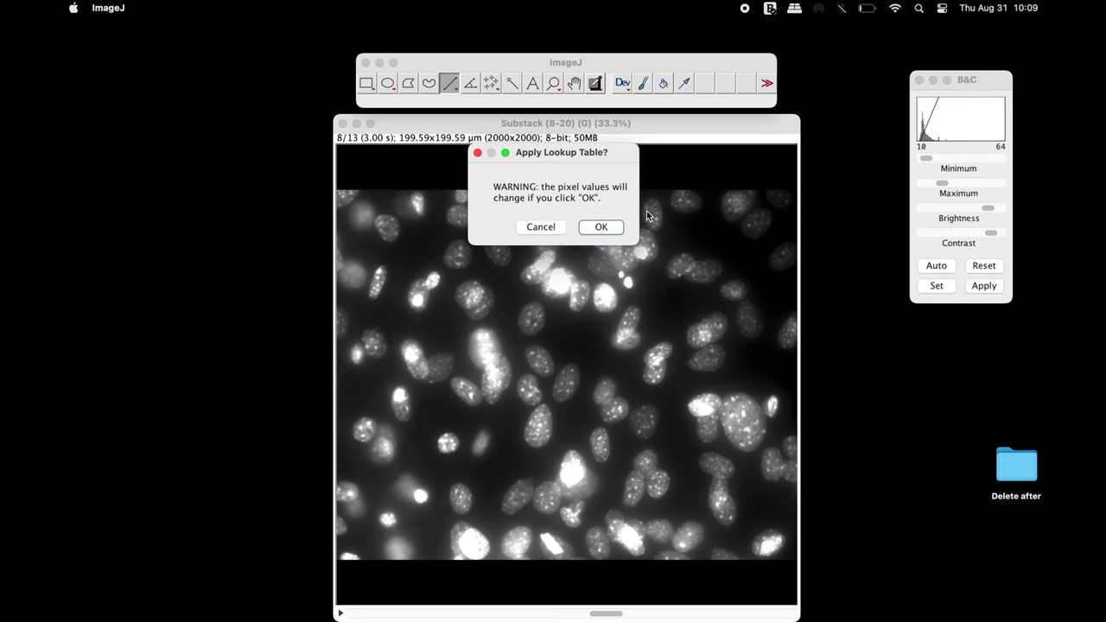
click(607, 232)
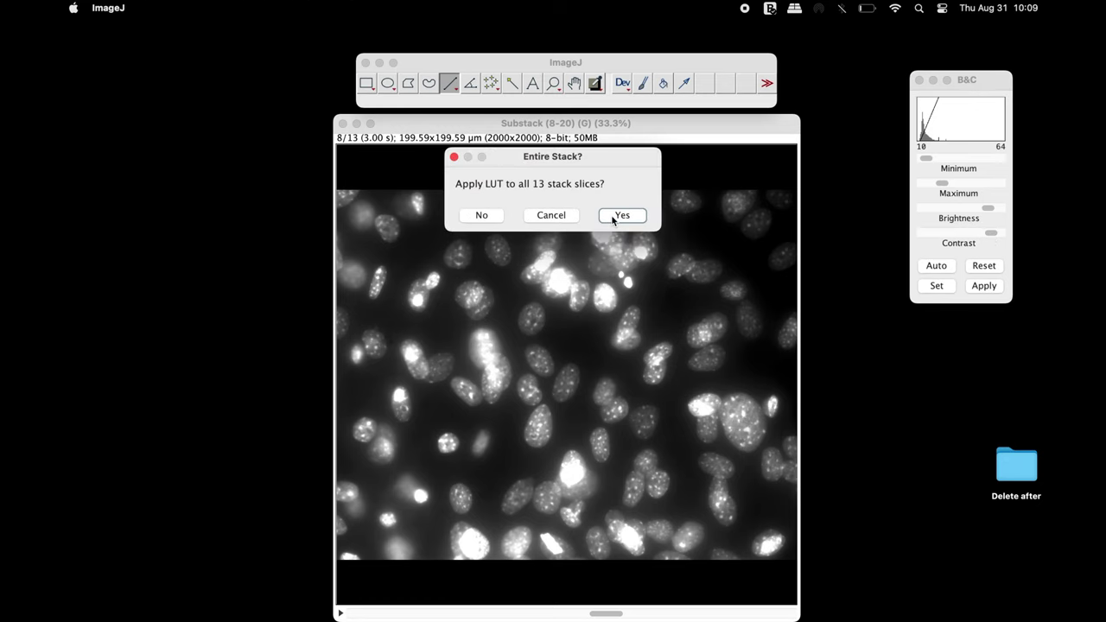
click(615, 216)
click(920, 80)
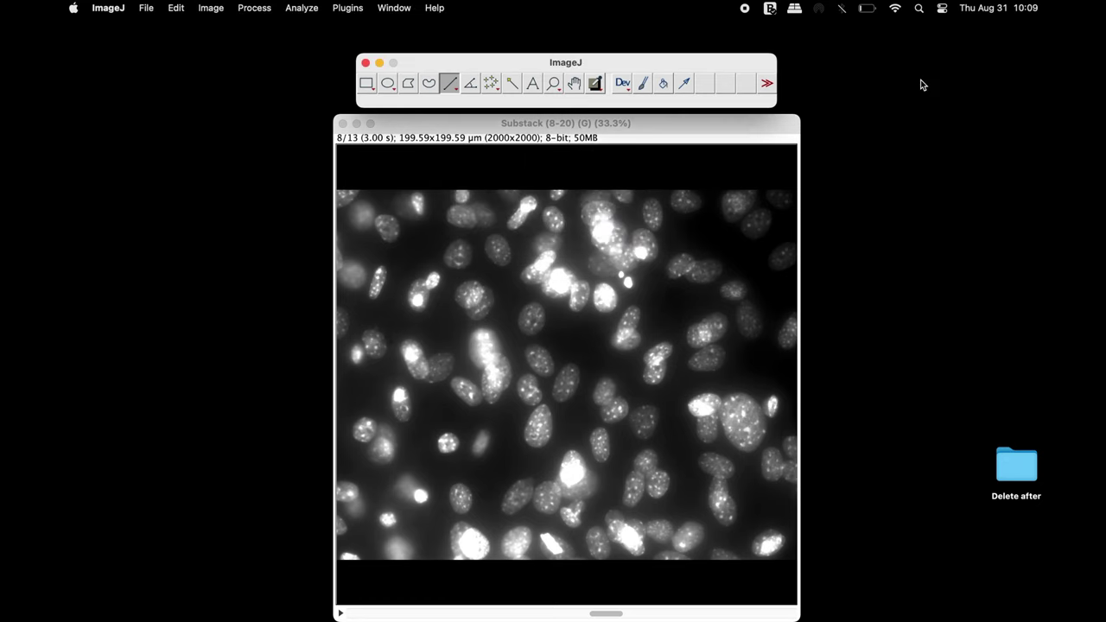
click(210, 8)
Step: Threshold the substack at 54–255 so nuclei show red, checking slice 5
mouse_move(212, 51)
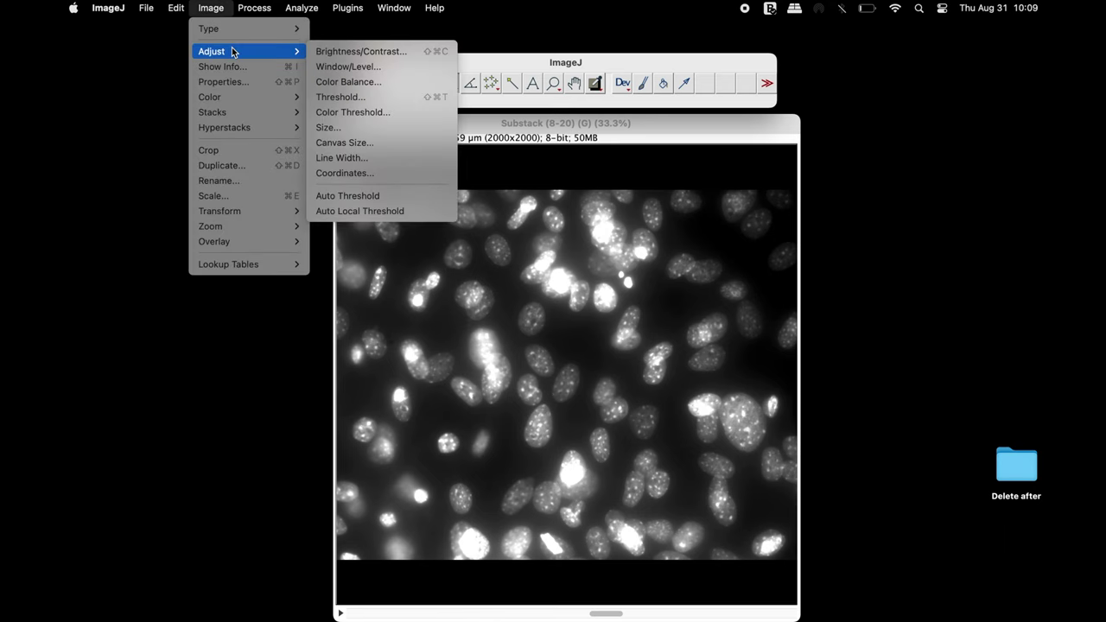
click(377, 98)
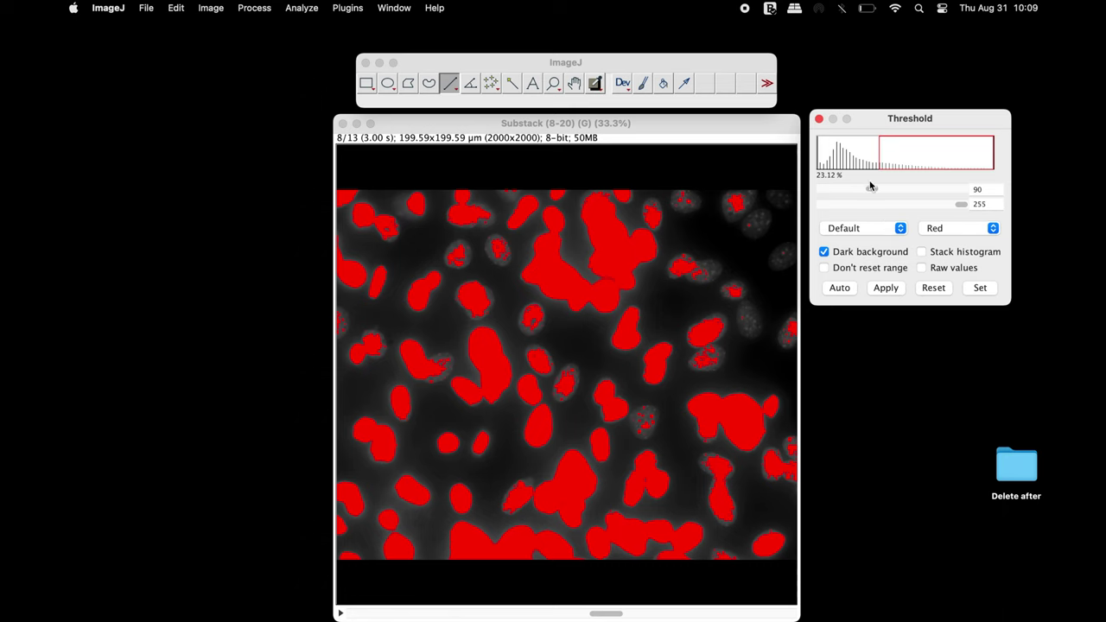
drag(871, 190, 852, 191)
key(Left)
key(Left)
key(Left)
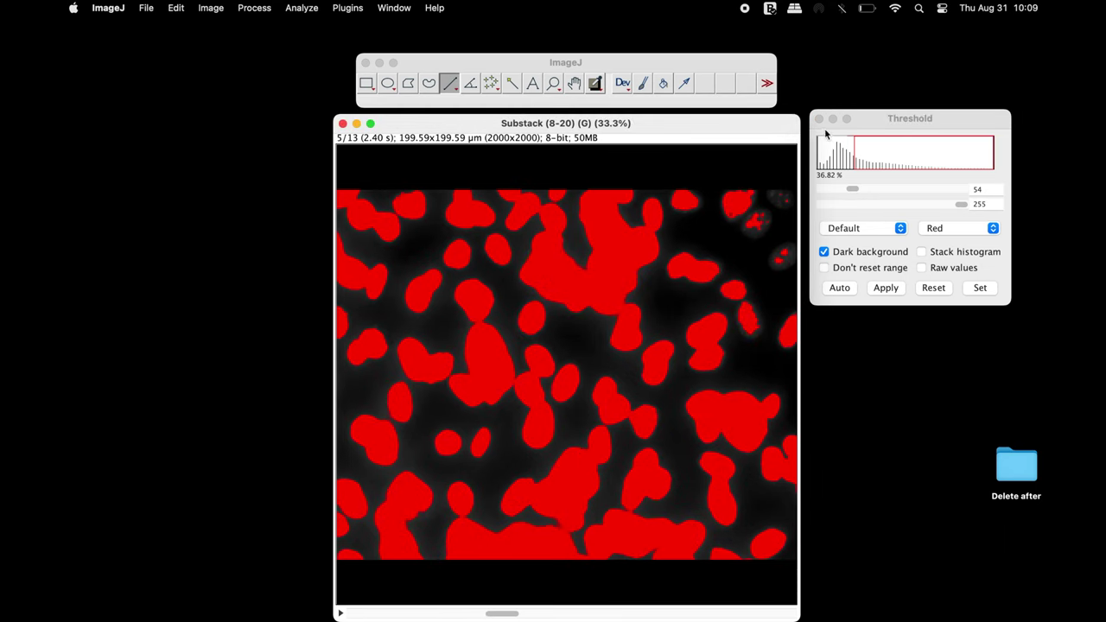
click(820, 119)
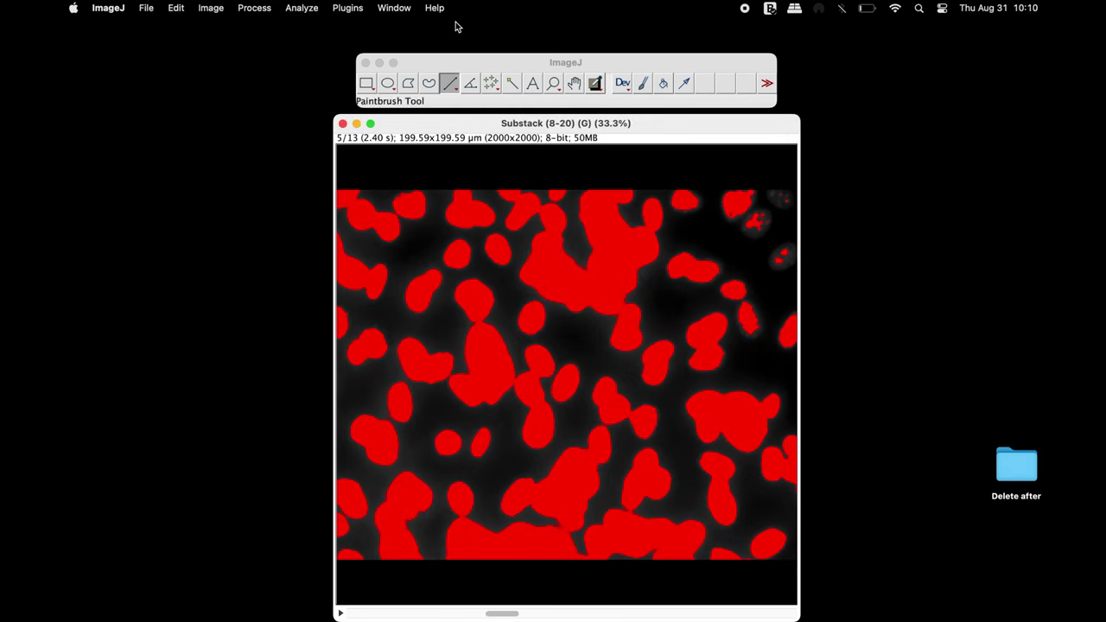
click(303, 8)
Step: Enable Area, Mean, StdDev, Min & max, Limit to threshold and Display label measurements
click(352, 119)
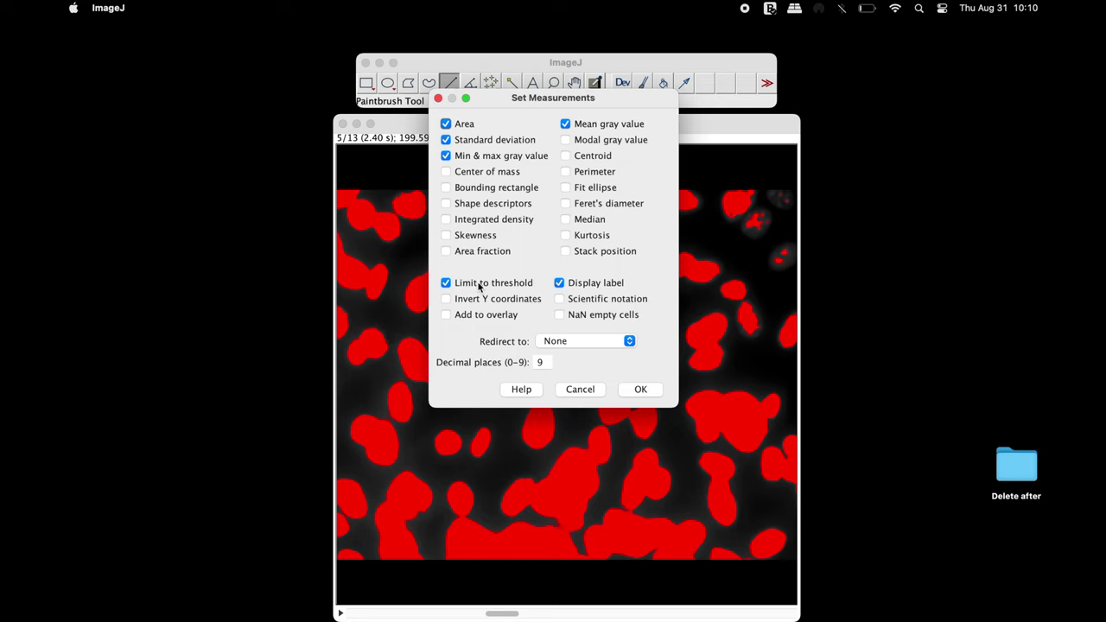
click(640, 390)
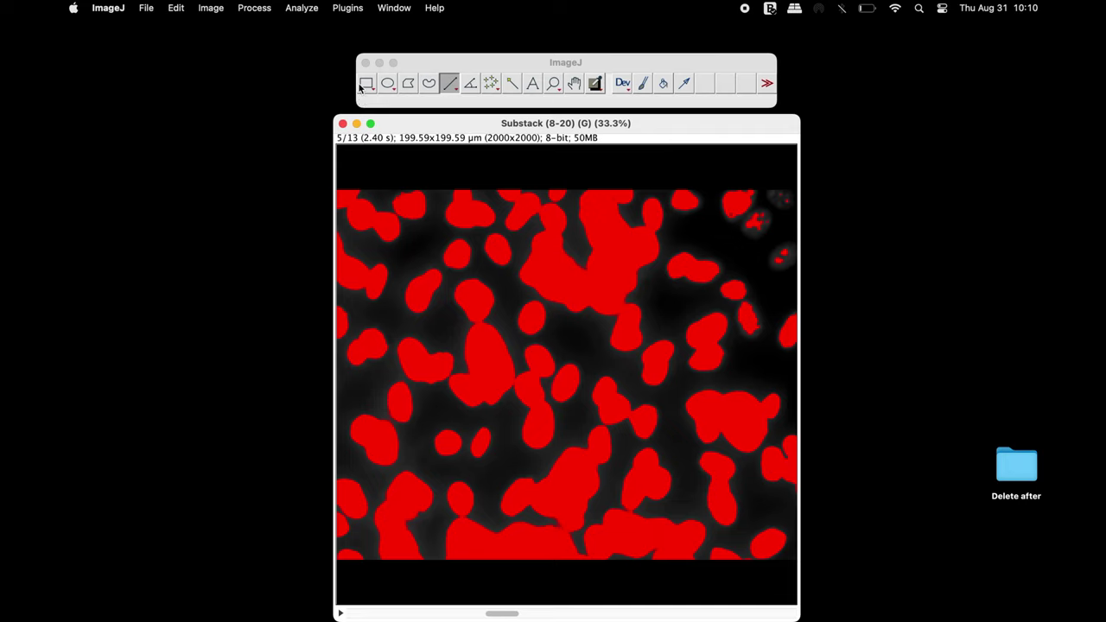
click(302, 6)
click(309, 27)
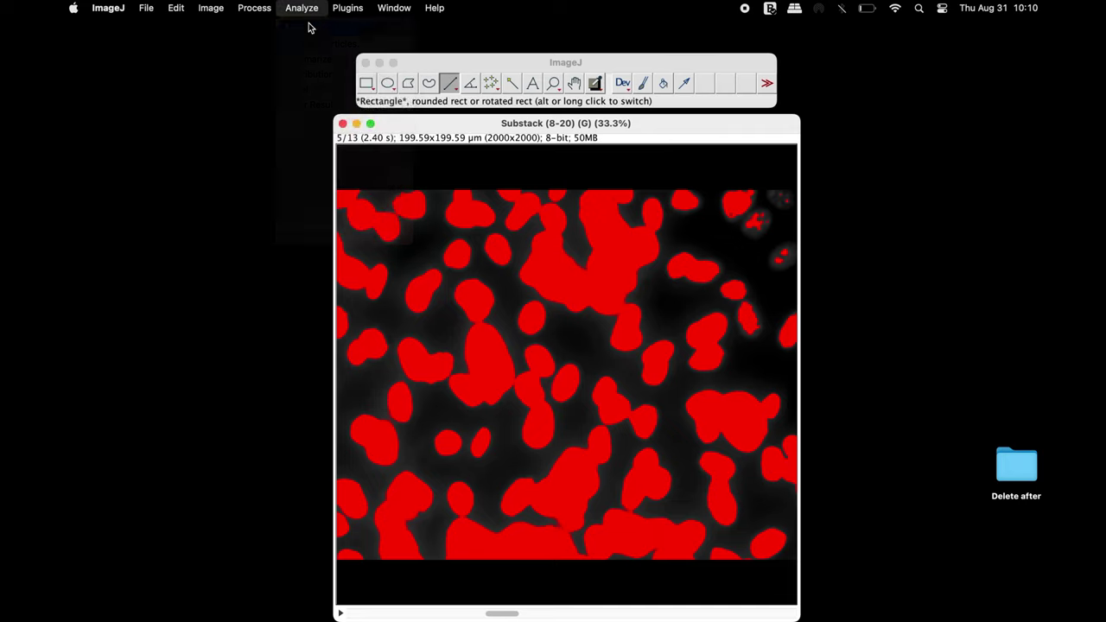
drag(876, 560, 877, 234)
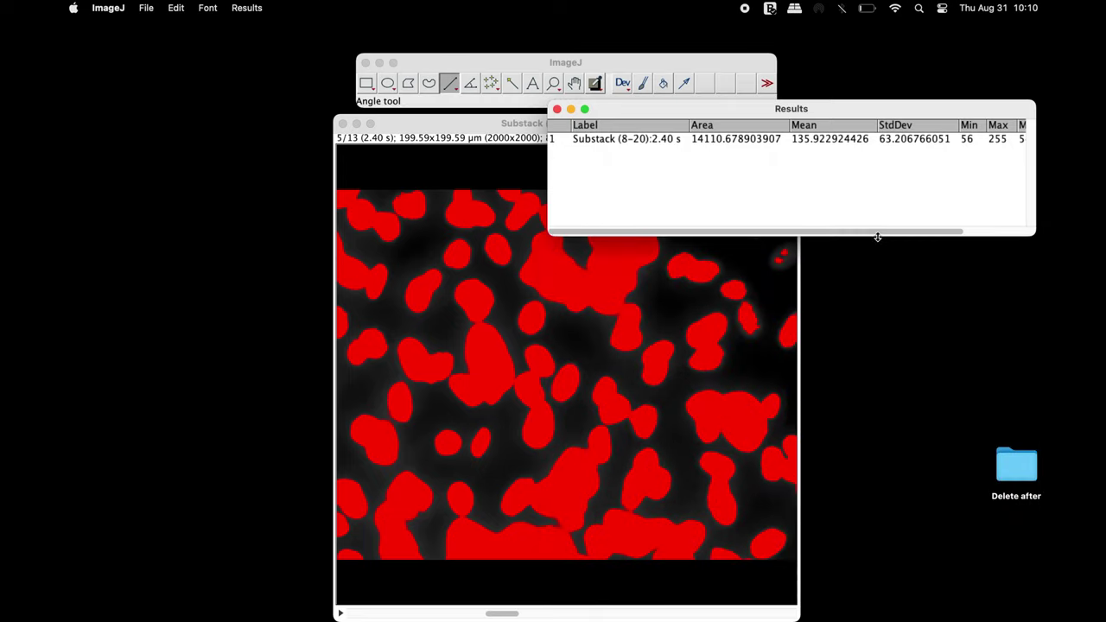
click(741, 140)
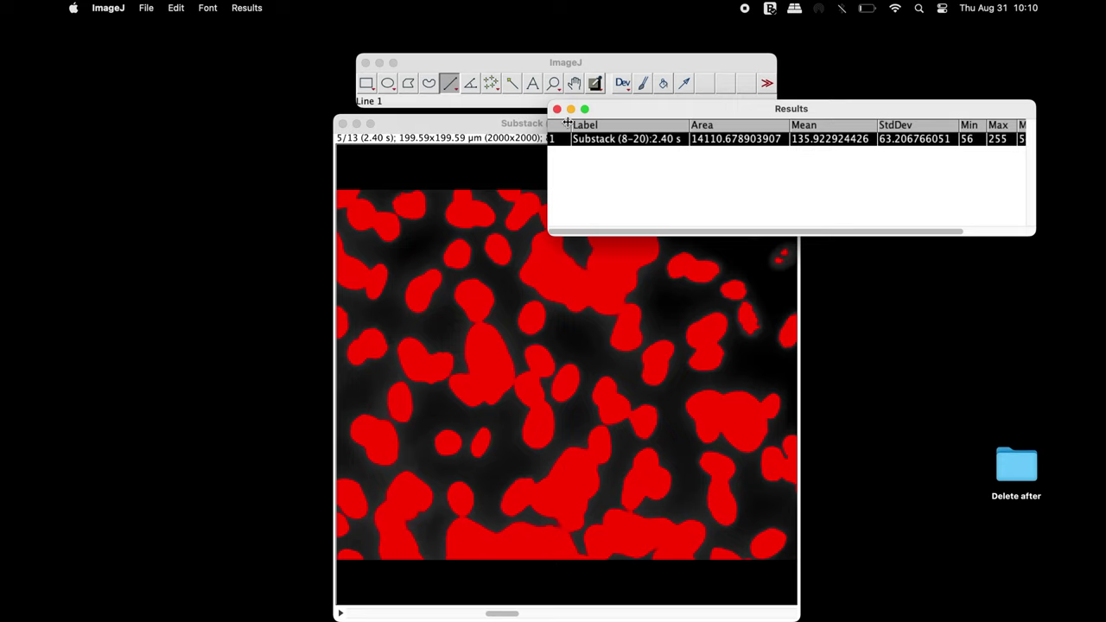
click(557, 109)
click(489, 212)
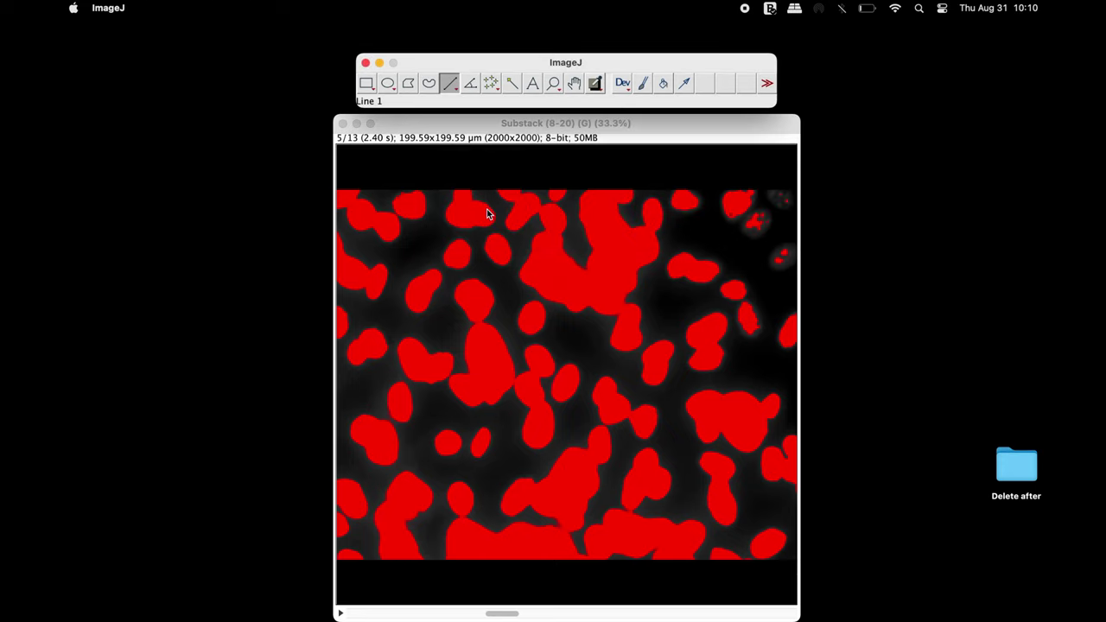
Step: Close the original stack.avi window and open the 'area measure for stack.ijm' macro
drag(632, 121, 394, 121)
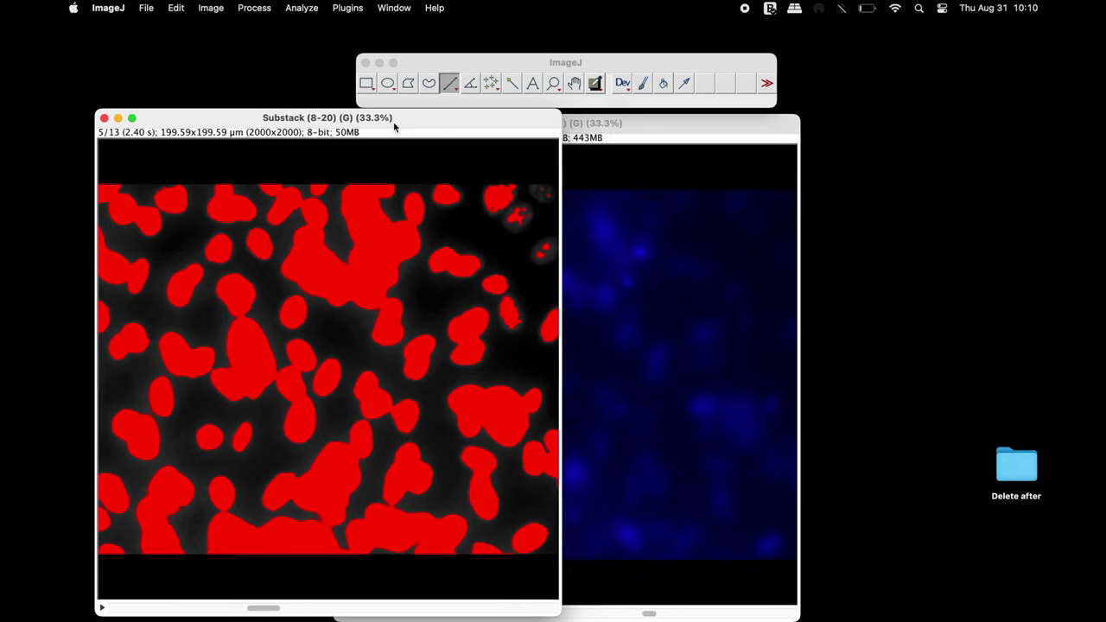
click(634, 124)
click(343, 124)
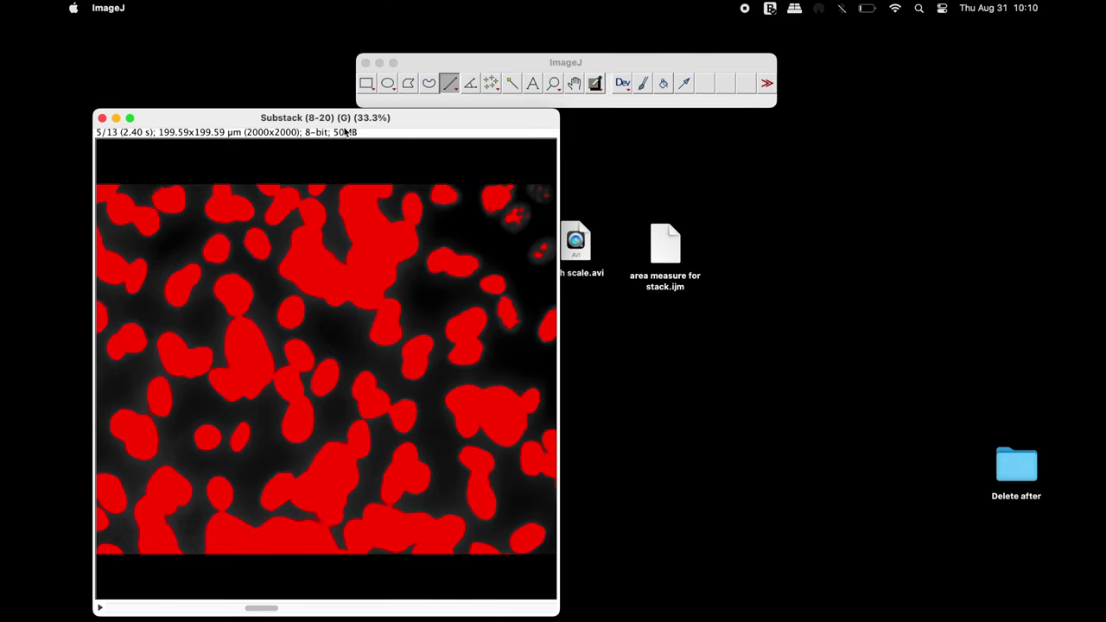
drag(671, 246, 835, 126)
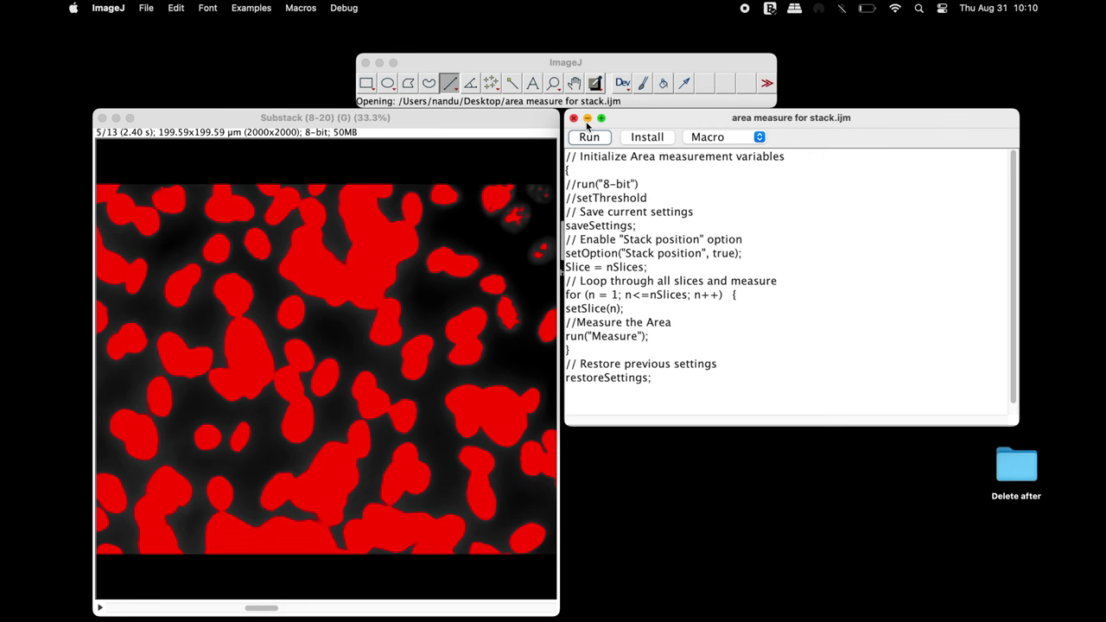
Step: Run the macro to fill 13 Results rows, then check rows 1 and 13
click(607, 139)
drag(780, 110, 789, 266)
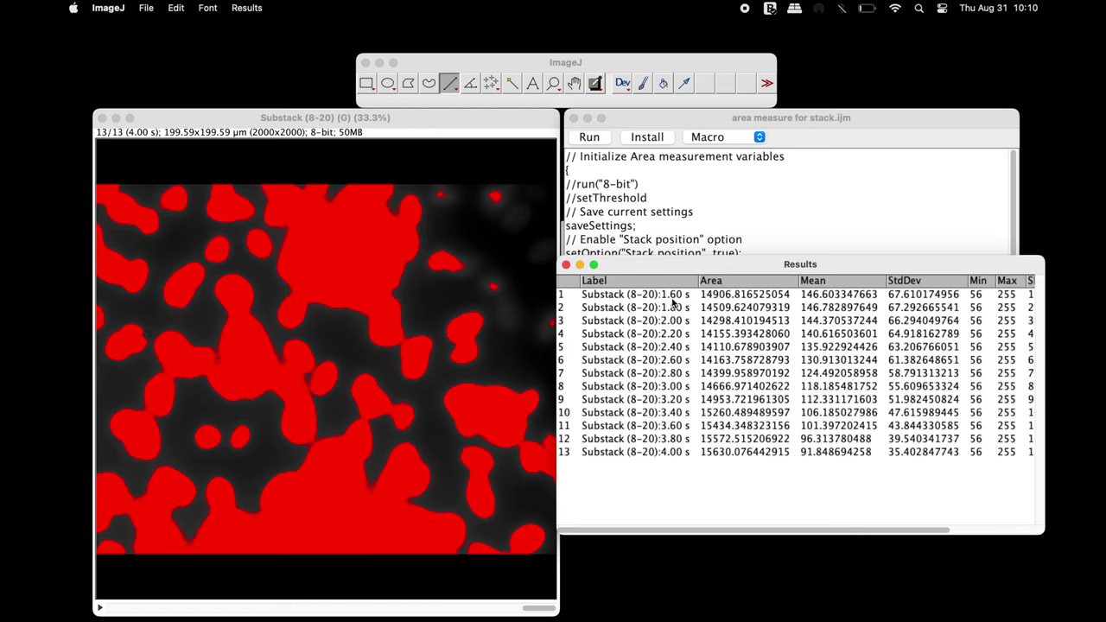
click(725, 298)
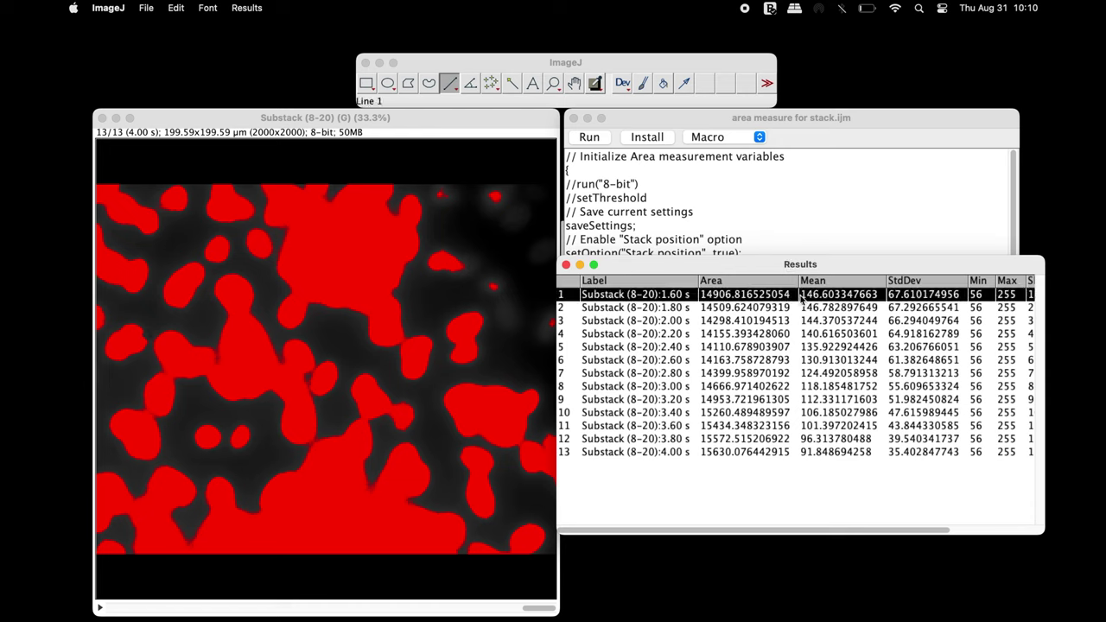
click(774, 453)
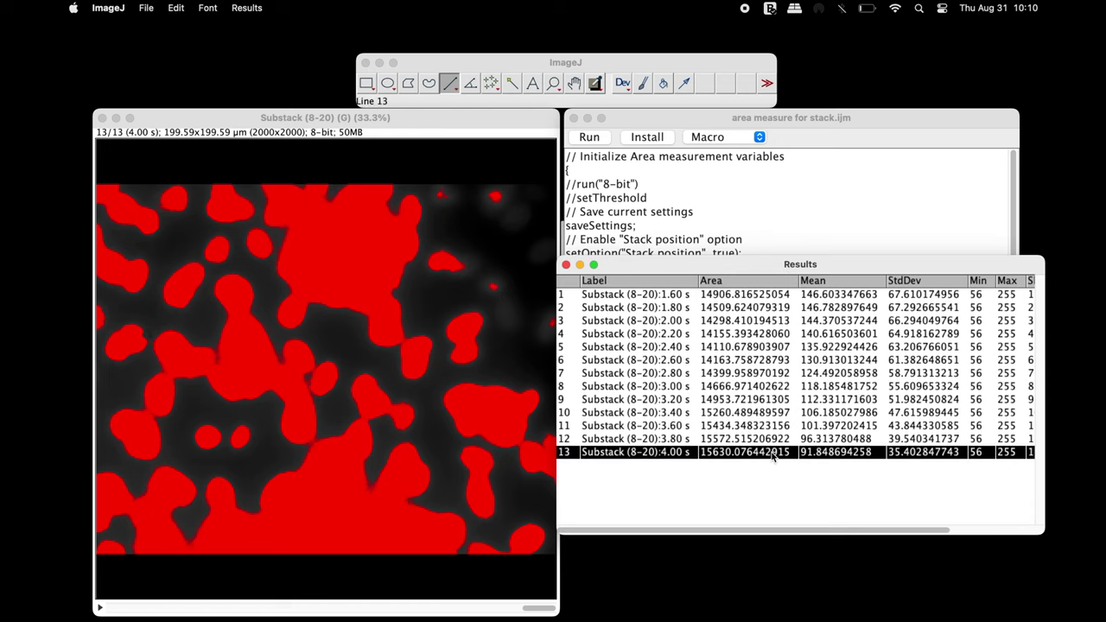